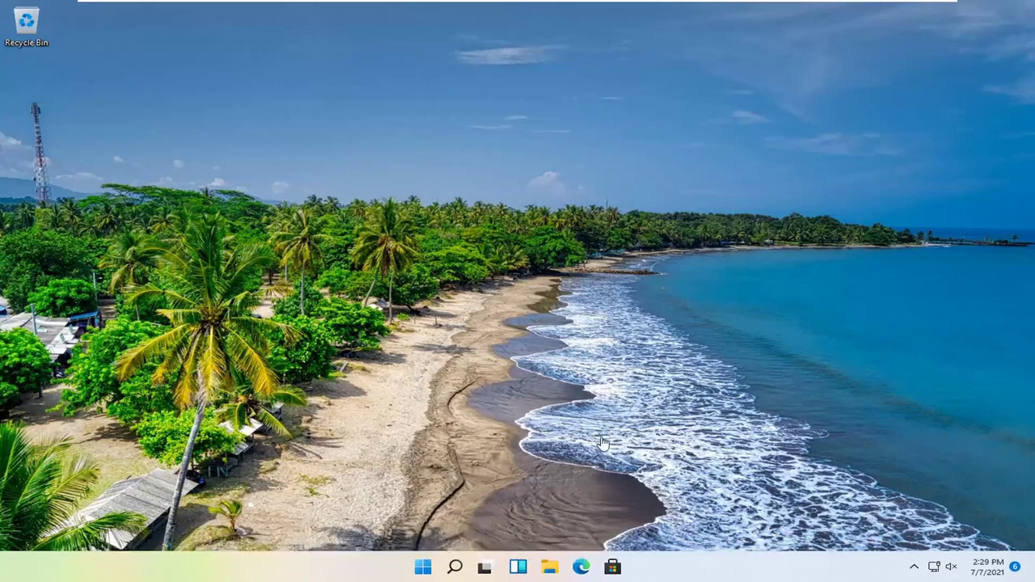
Step: Open Apps & features in Windows Settings from the Start quick menu
right_click(422, 569)
left_click(376, 431)
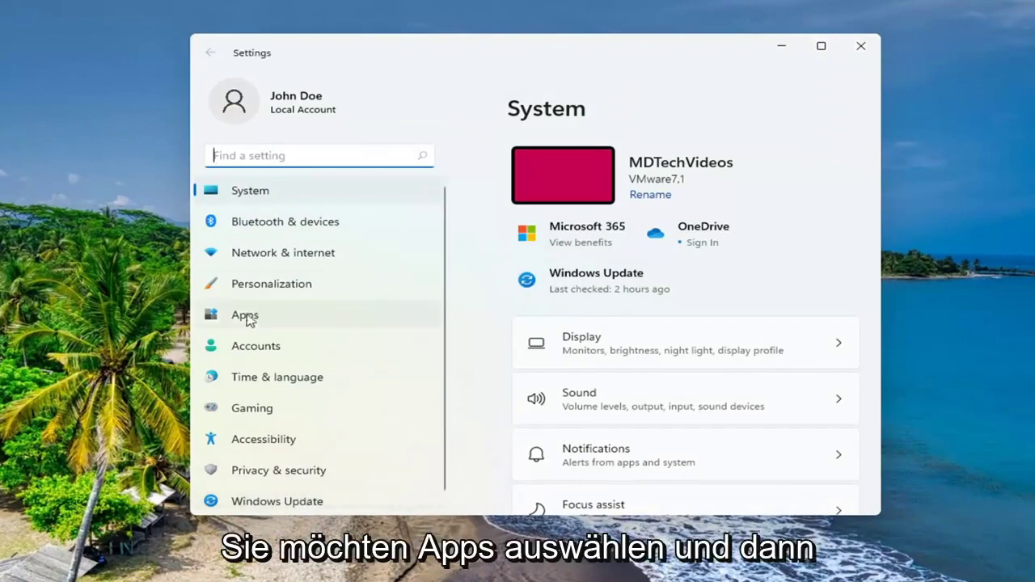
left_click(247, 319)
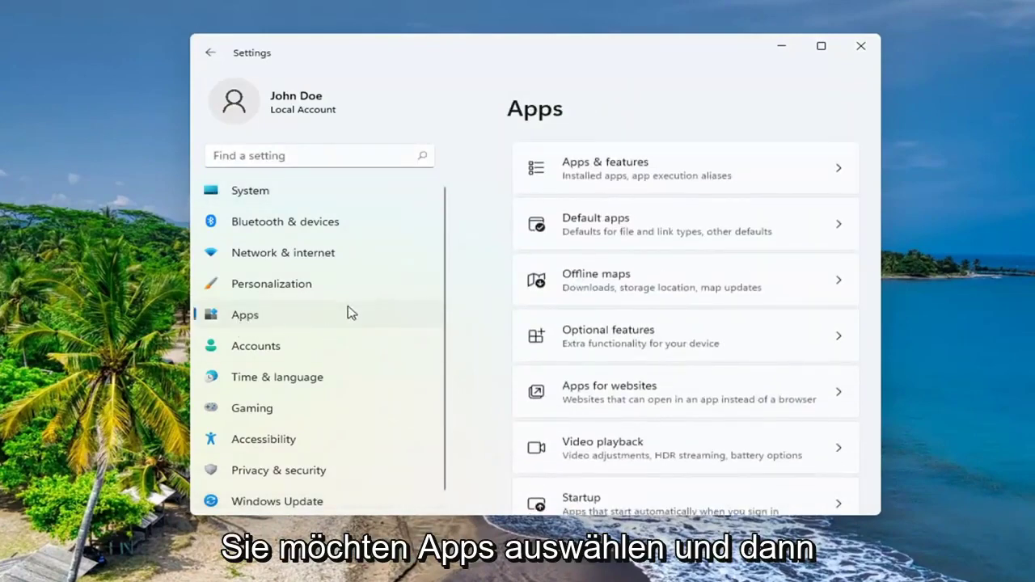
left_click(632, 171)
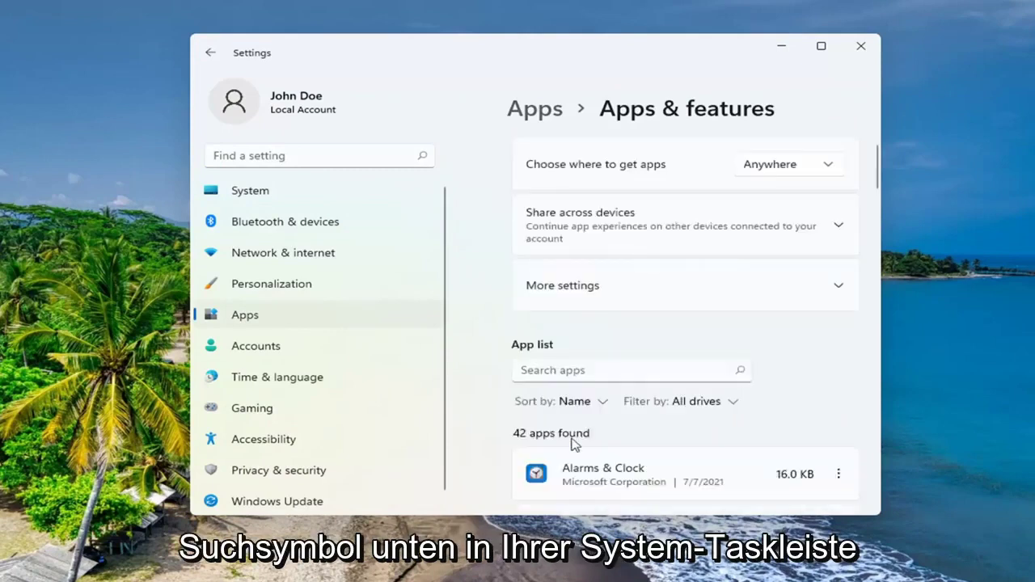
Step: Filter the installed apps by 'mail' and open the options menu for Mail and Calendar
scroll(606, 358, "down", 1)
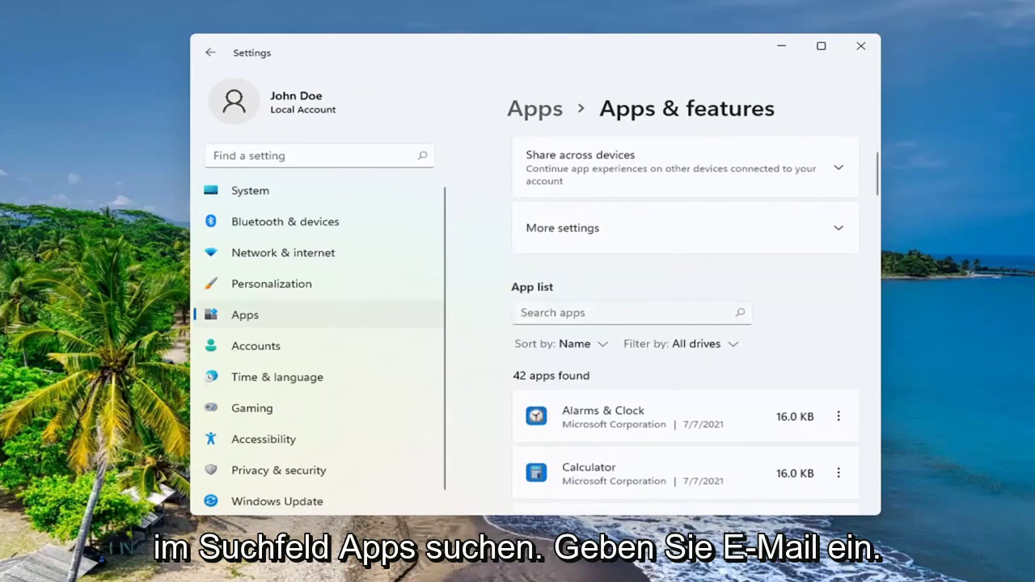
left_click(631, 312)
type("mail")
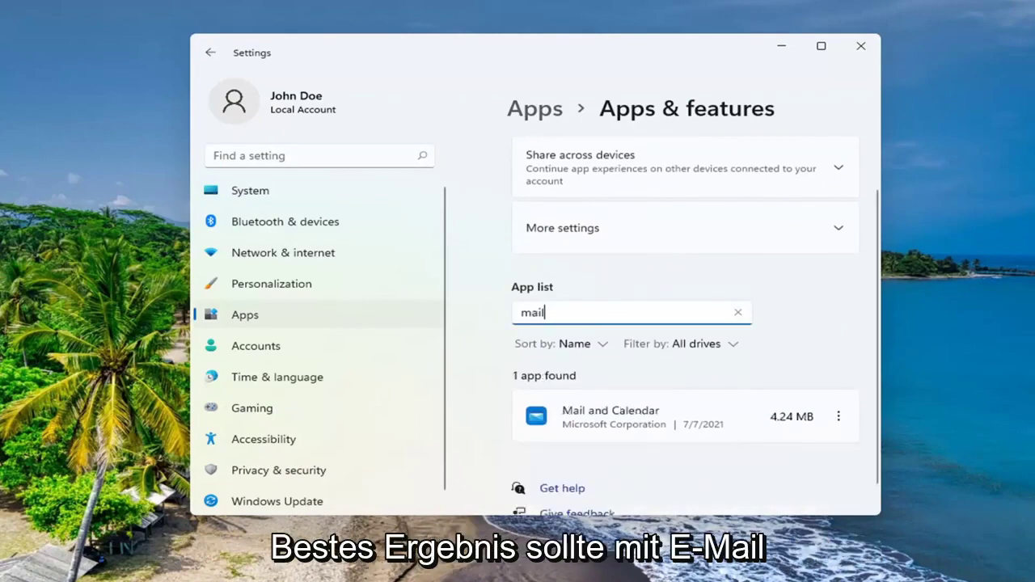
scroll(680, 362, "down", 1)
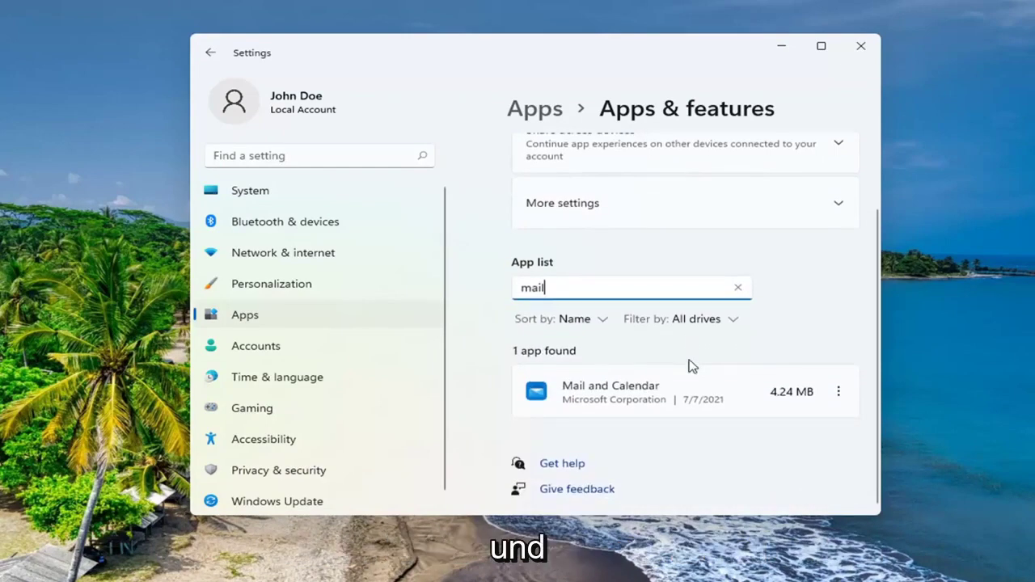
left_click(839, 392)
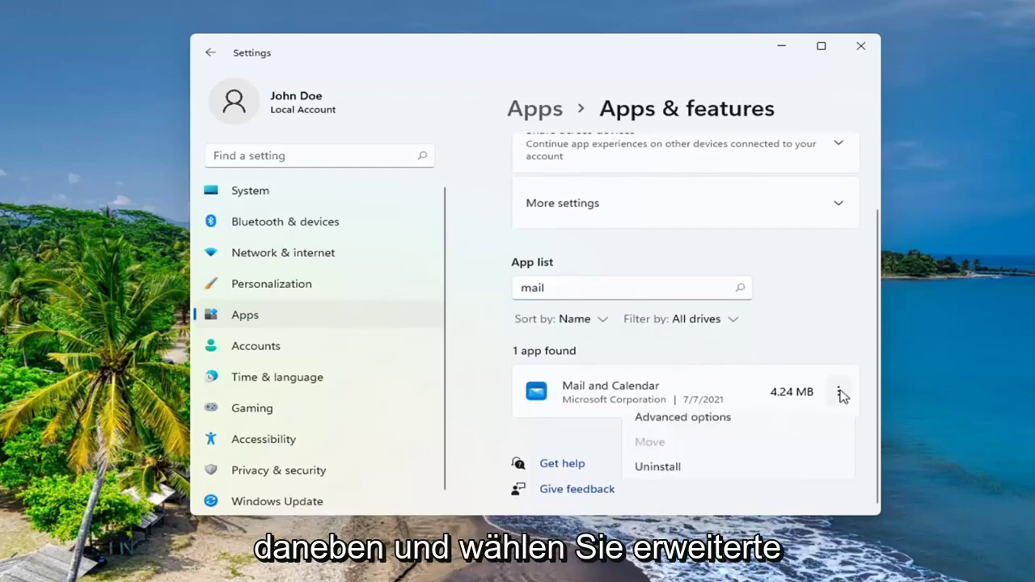
Step: Open Mail and Calendar's advanced options and run Repair on the app
left_click(681, 424)
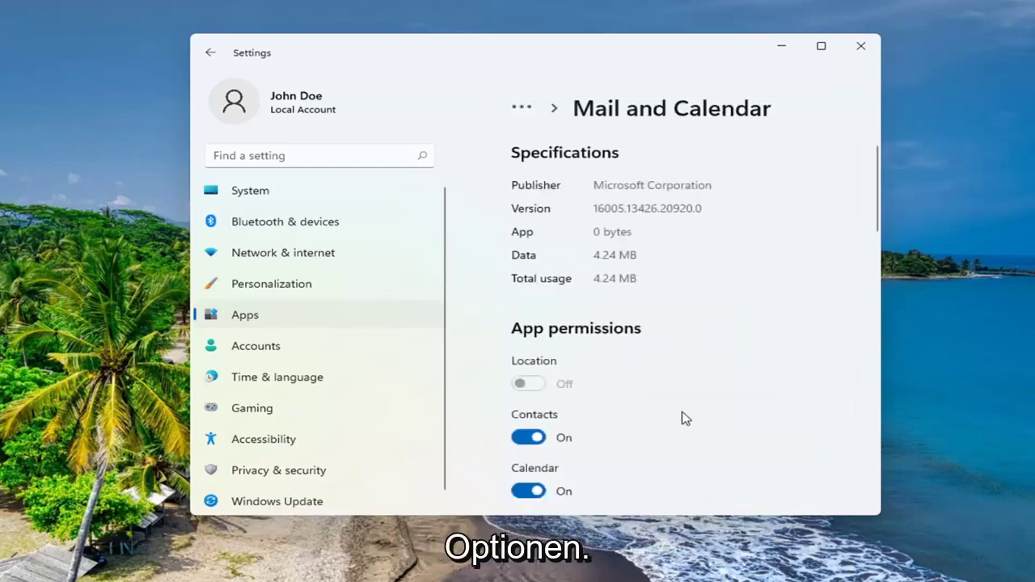
scroll(684, 418, "down", 5)
scroll(659, 398, "down", 6)
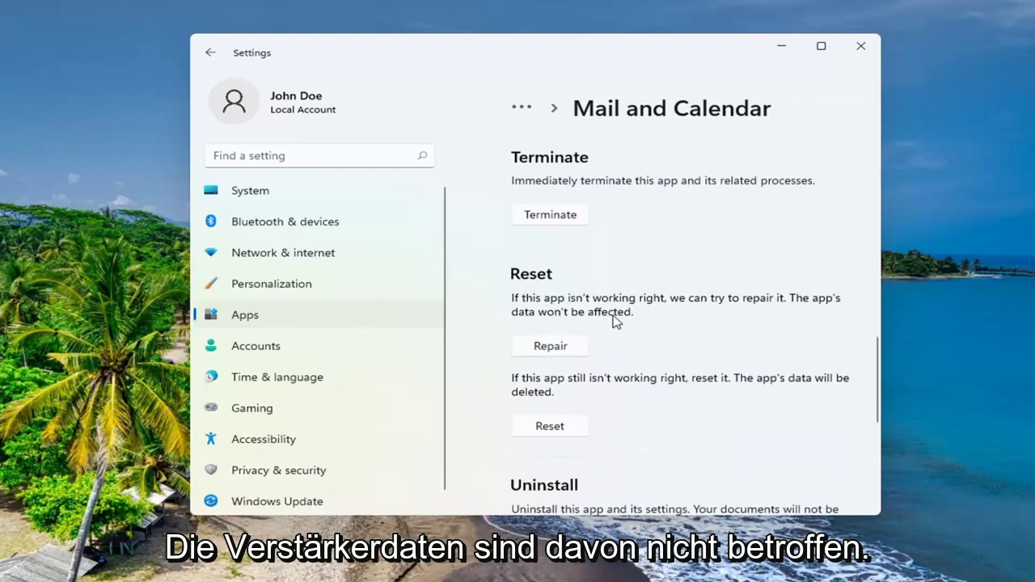
left_click(547, 349)
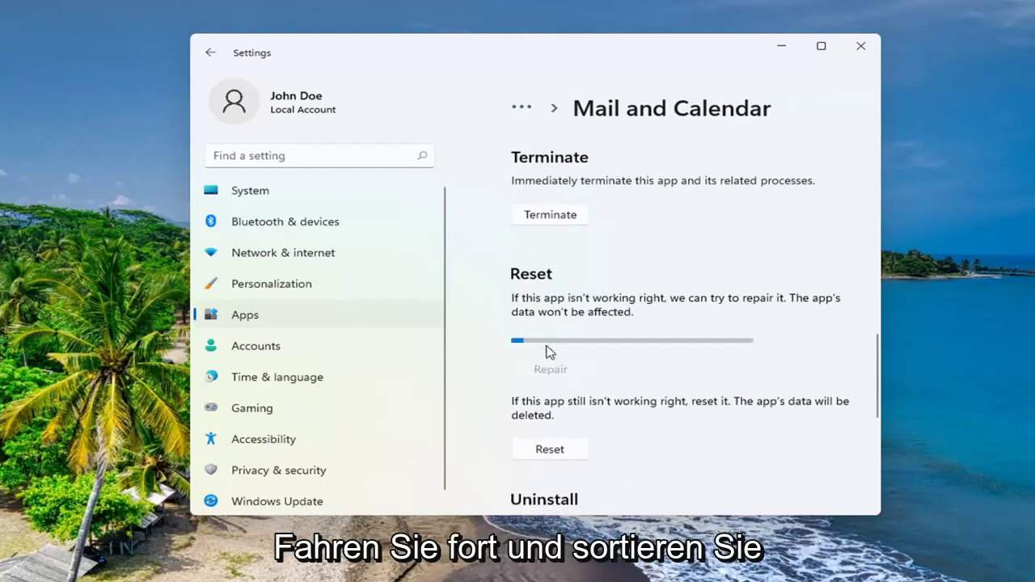
scroll(548, 350, "down", 1)
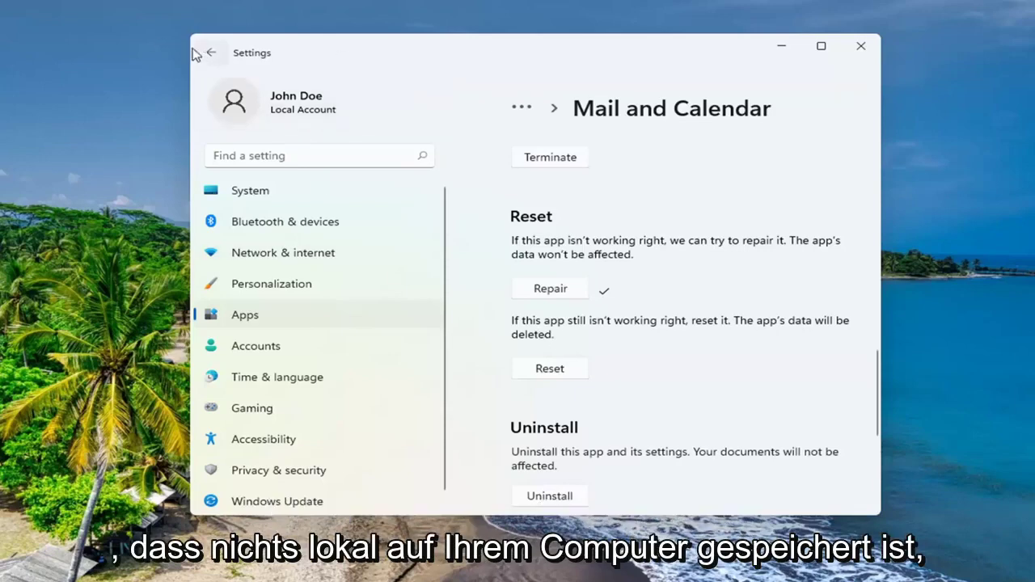
Step: Reset Mail and Calendar, confirming deletion of its data on this device
left_click(548, 370)
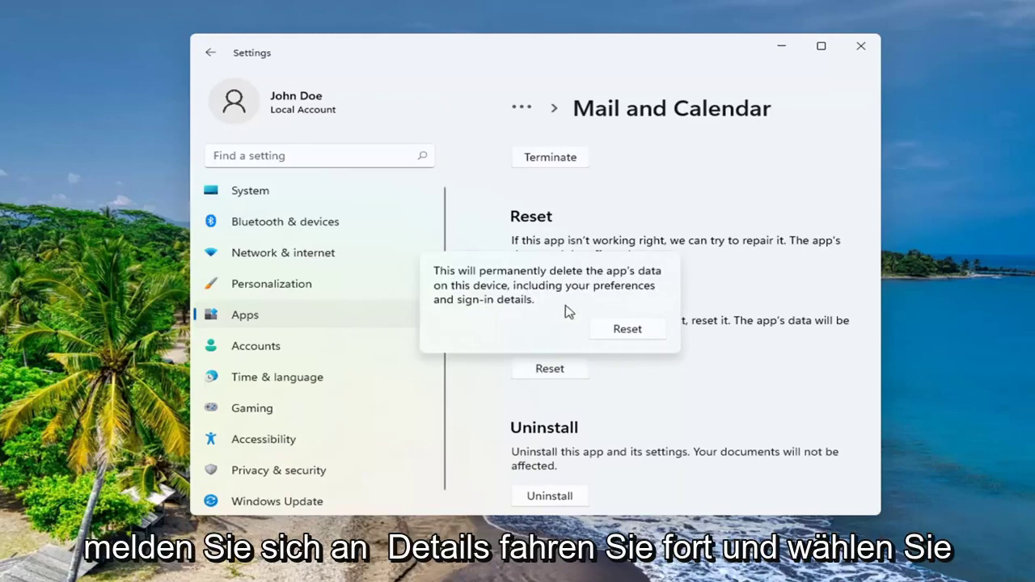
left_click(642, 335)
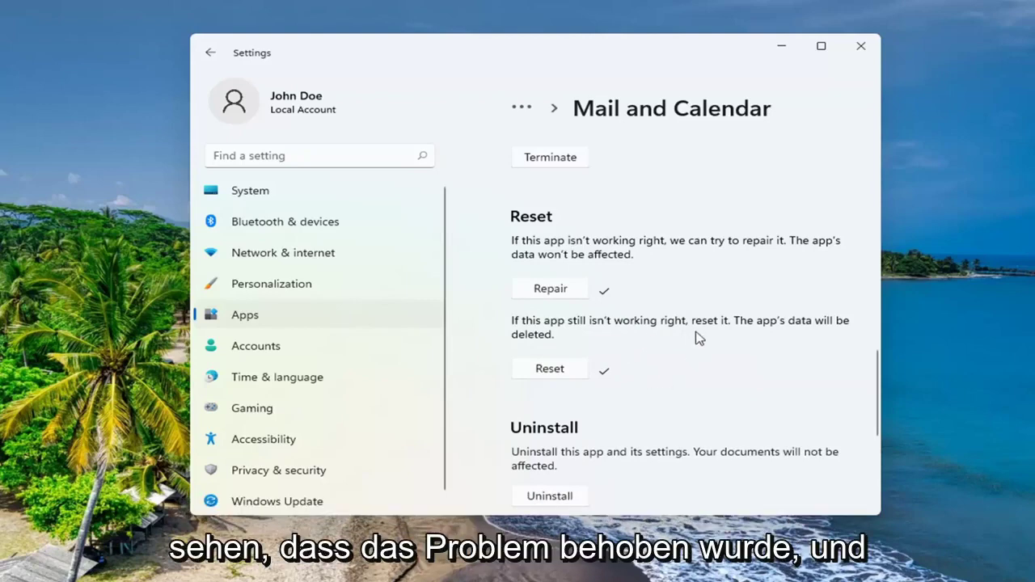
scroll(699, 338, "down", 1)
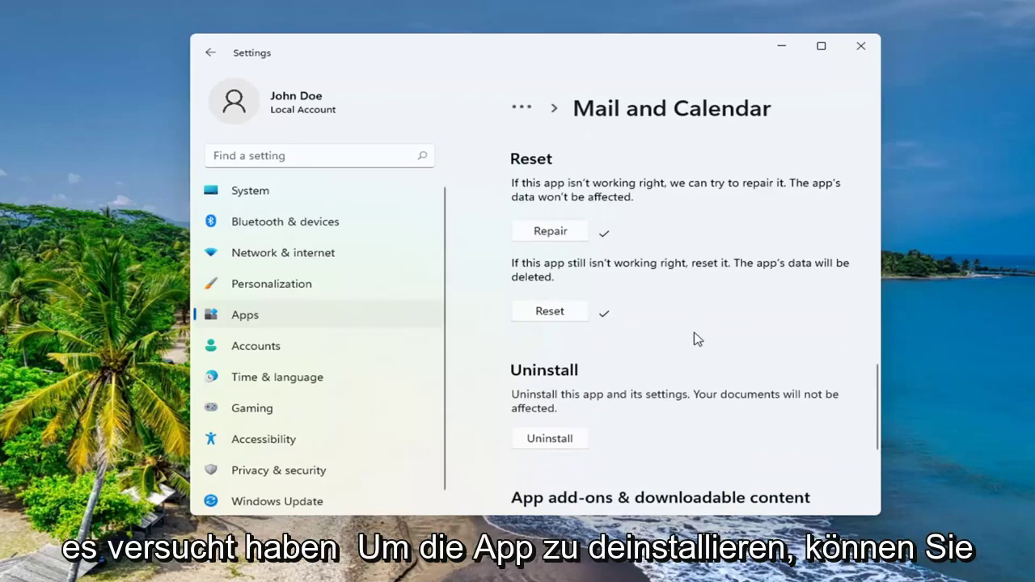
Step: Uninstall Mail and Calendar, confirming removal of the app and its info
left_click(548, 438)
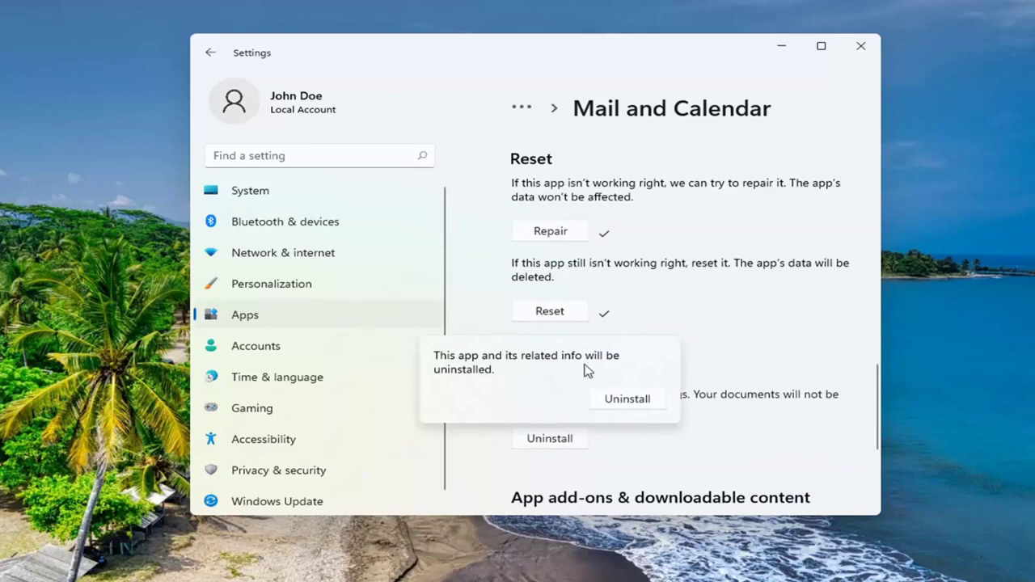
left_click(620, 402)
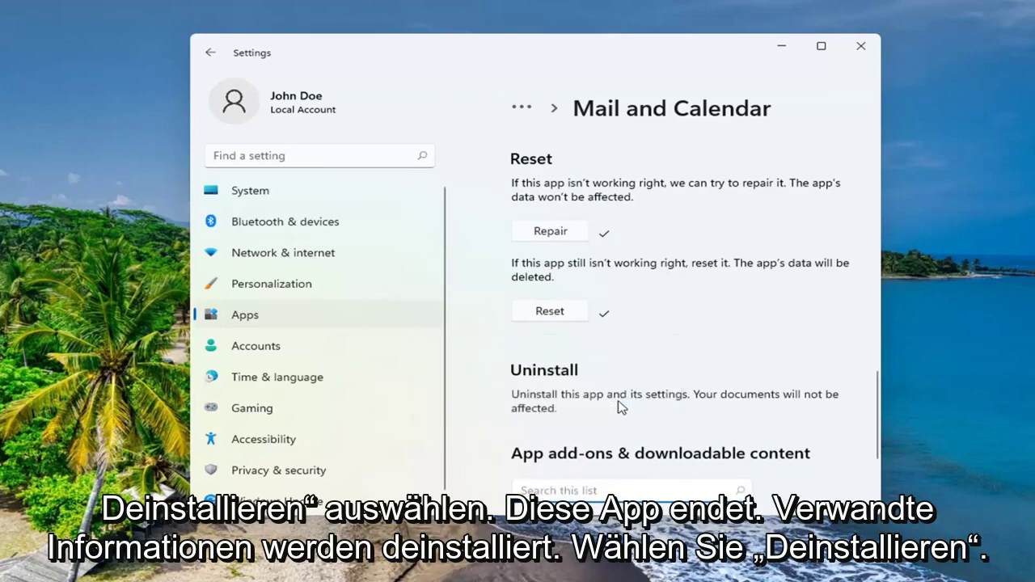
scroll(556, 394, "down", 1)
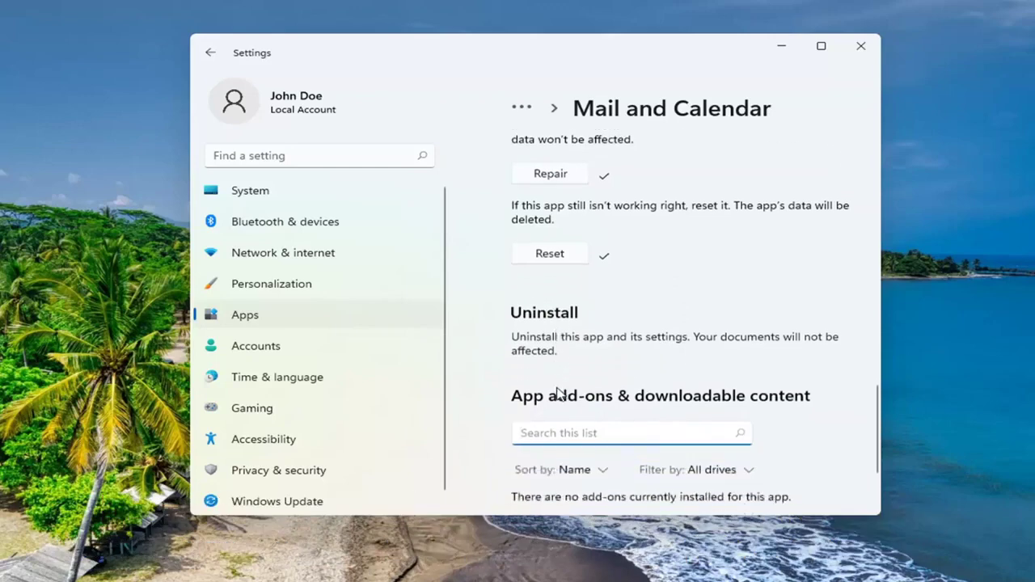
Step: Return to the installed apps list and search 'mail' to verify it's gone
left_click(214, 52)
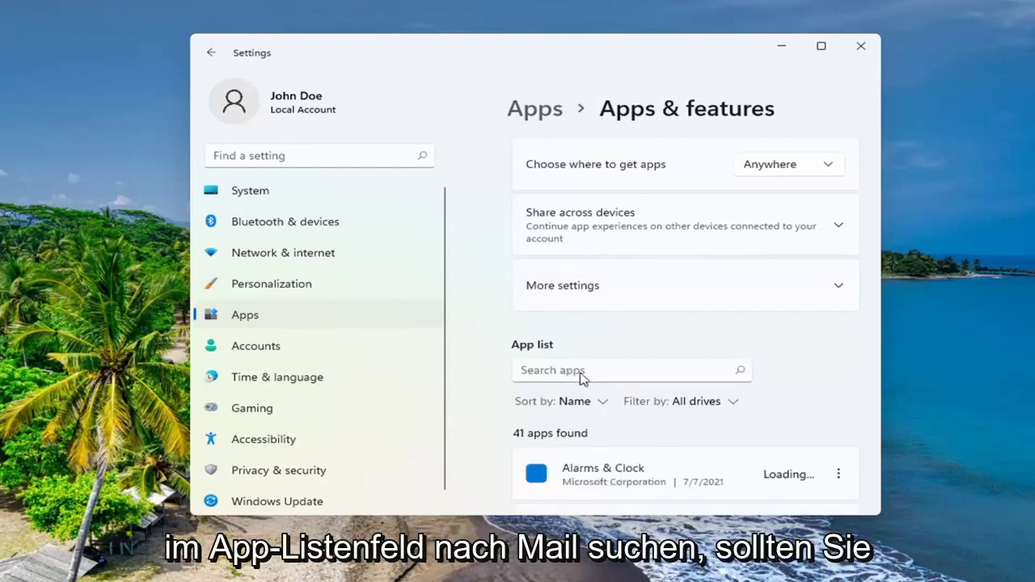
left_click(576, 375)
type("mail")
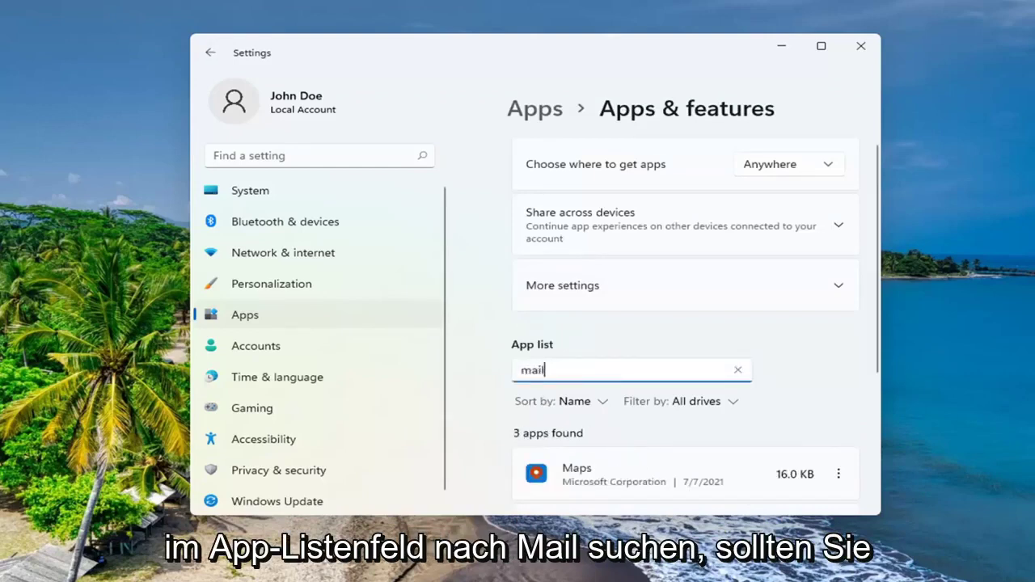
scroll(606, 429, "down", 2)
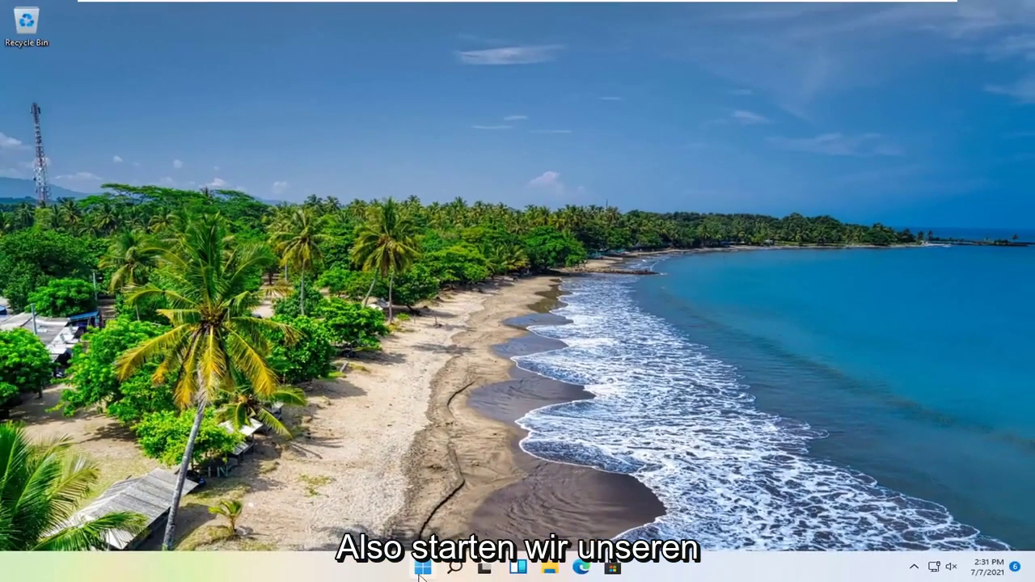
right_click(422, 567)
mouse_move(461, 517)
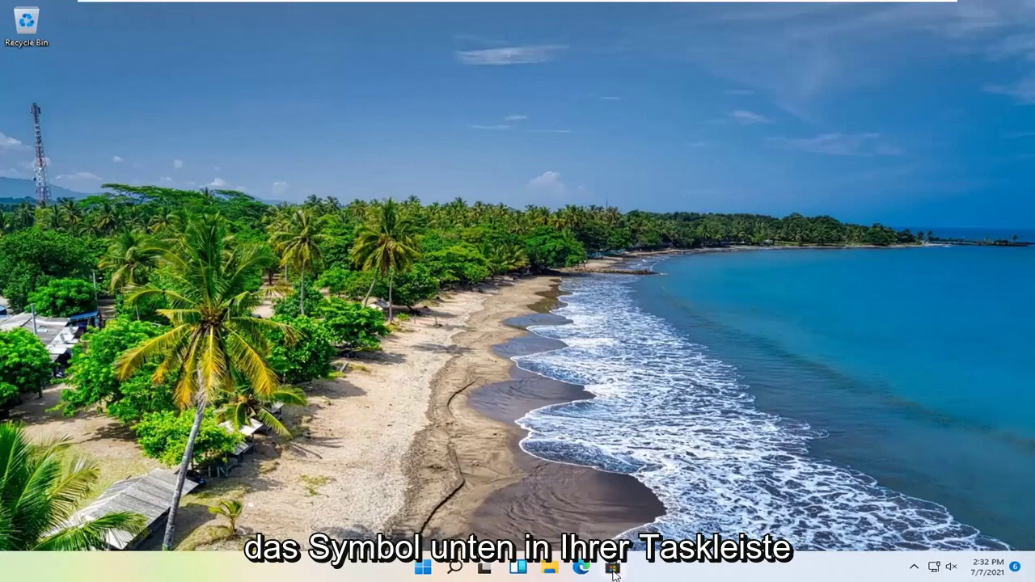
Step: Search Microsoft Store for 'mail' and open the Mail and Calendar product page
left_click(616, 571)
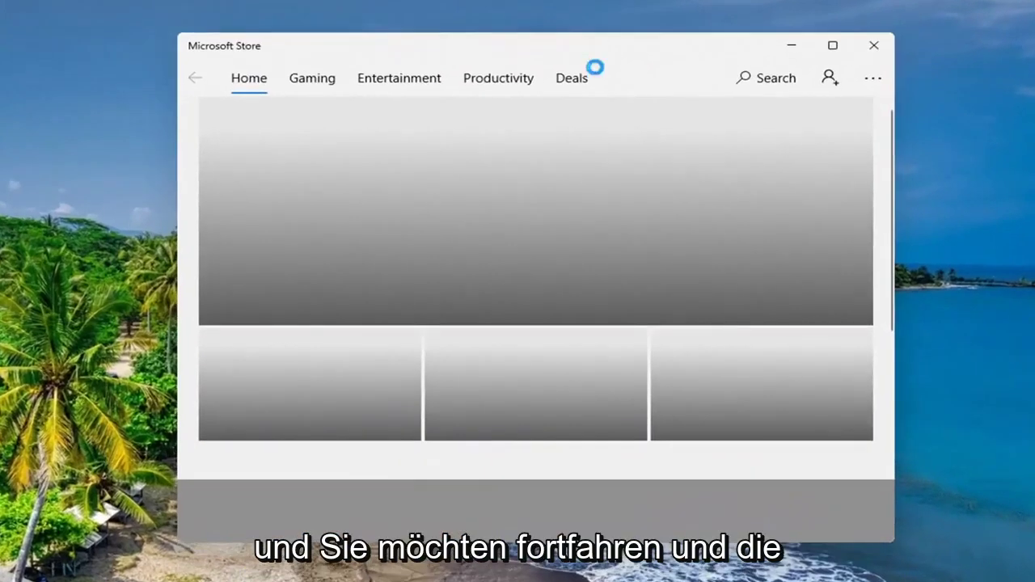
left_click(769, 78)
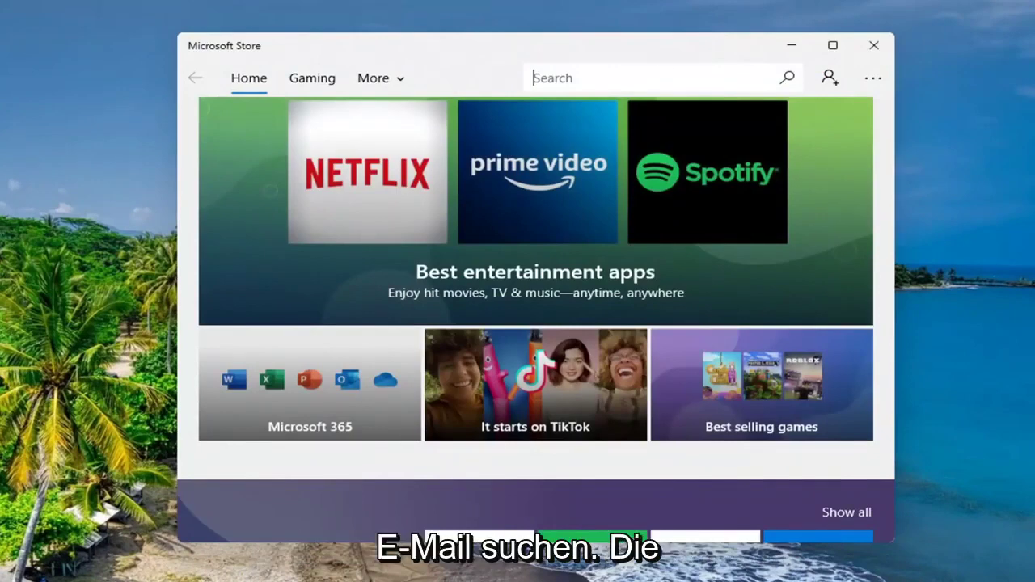
type("mail")
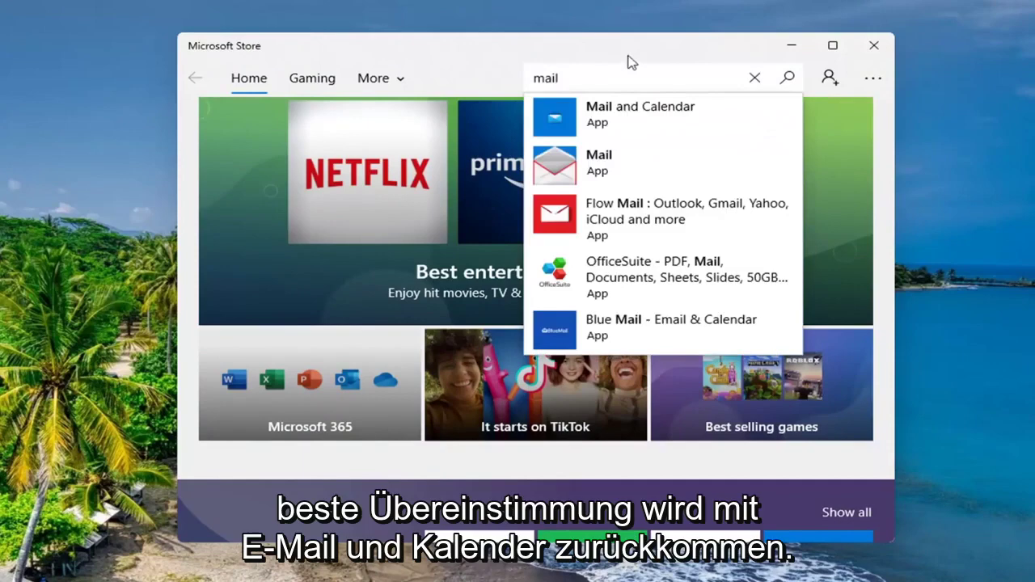
left_click(616, 119)
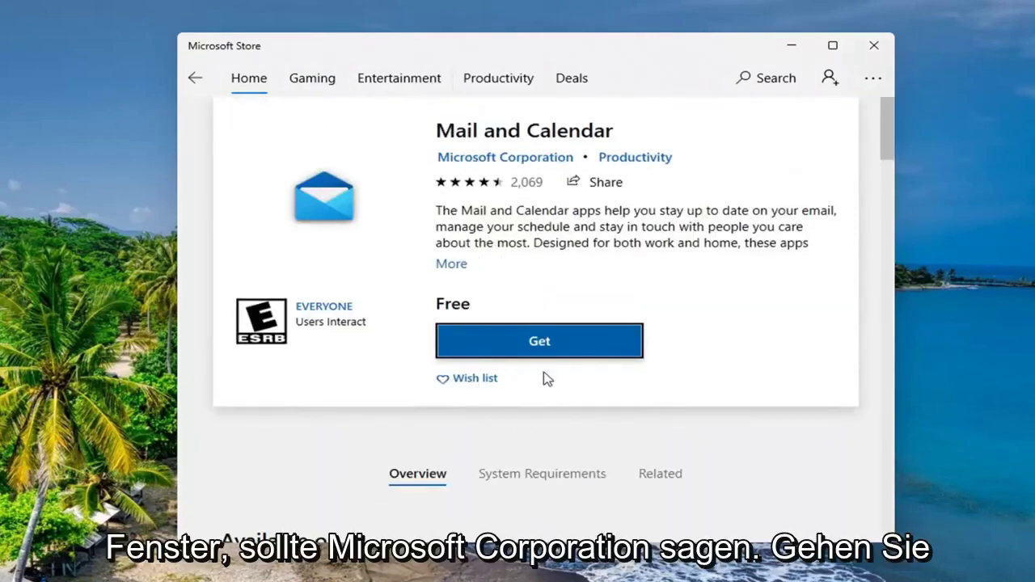
Step: Get Mail and Calendar, choosing 'No, thanks' to skip the Microsoft account sign-in
left_click(544, 343)
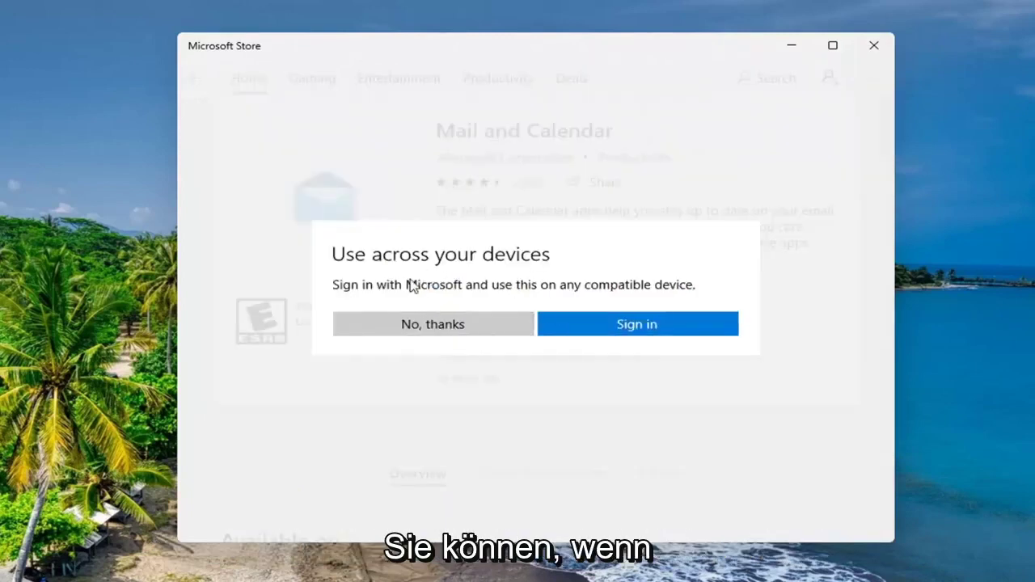
left_click(430, 327)
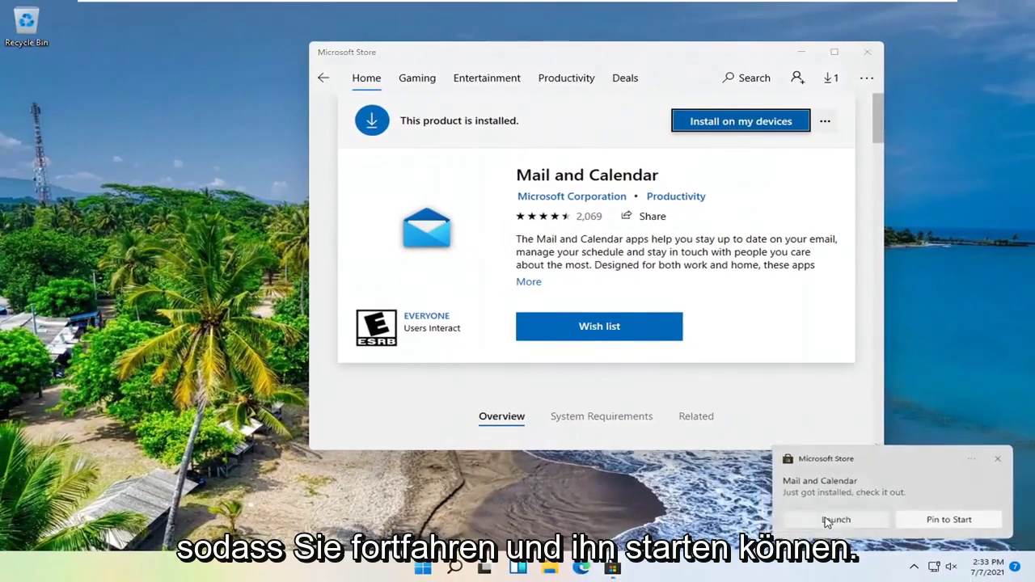
Step: Launch the reinstalled Mail app from the notification, move its window, then close it
left_click(833, 520)
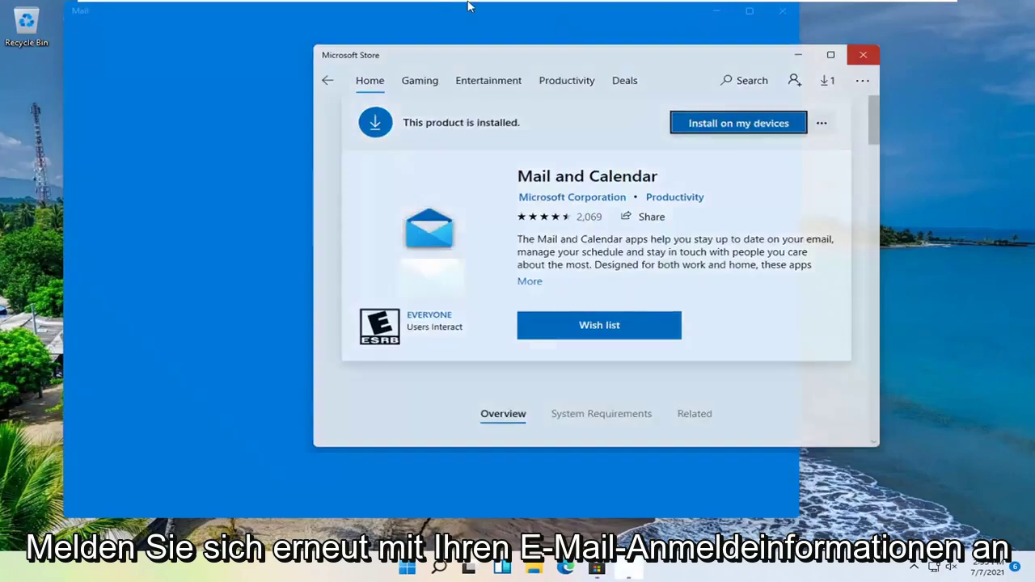
left_click(469, 6)
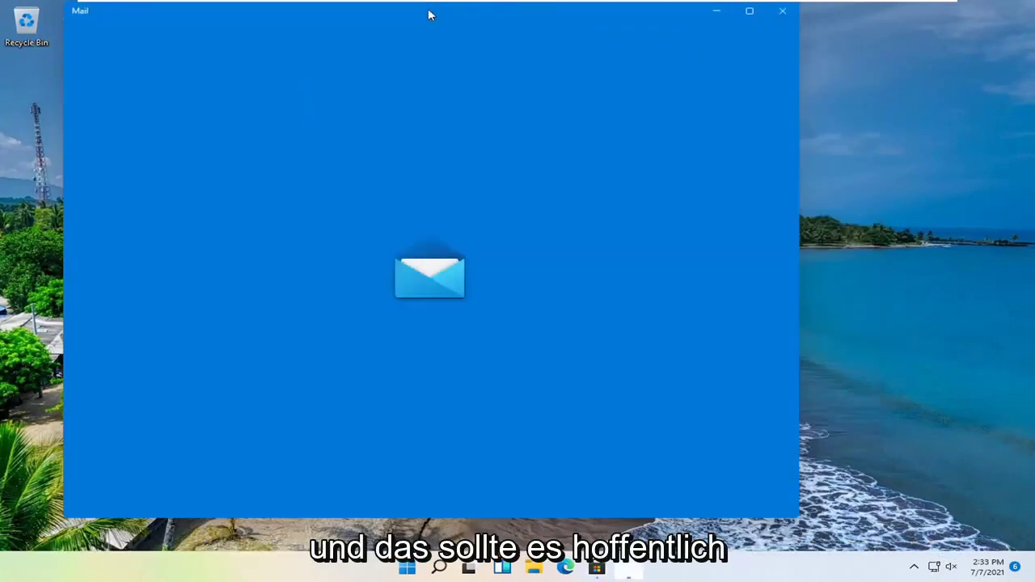
left_click_drag(430, 14, 526, 36)
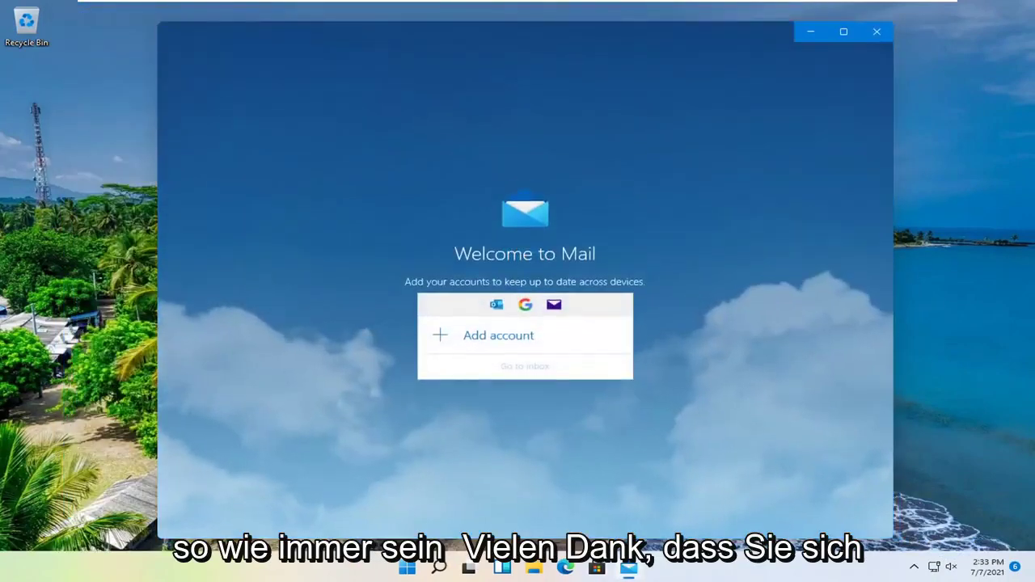
left_click(885, 36)
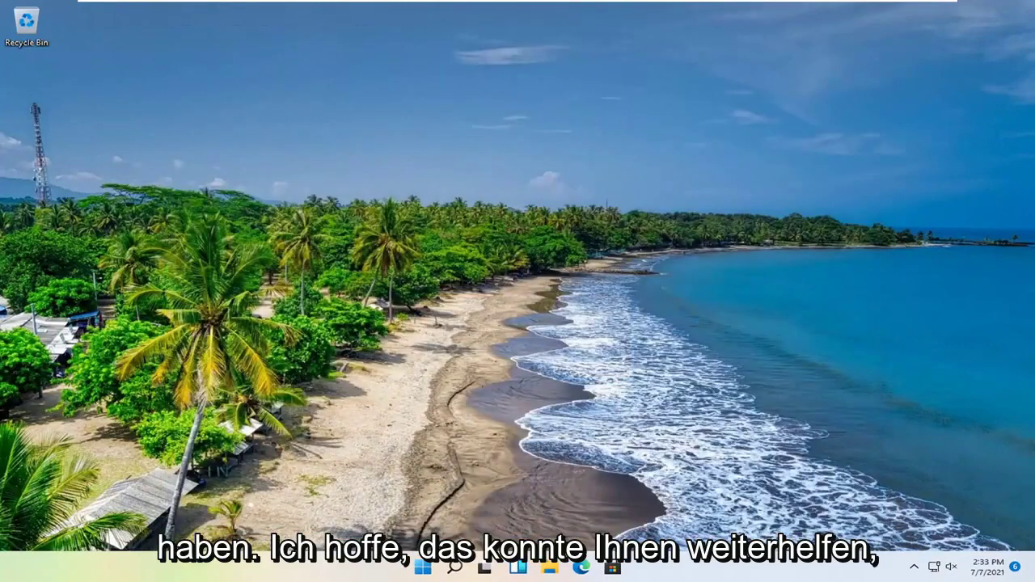